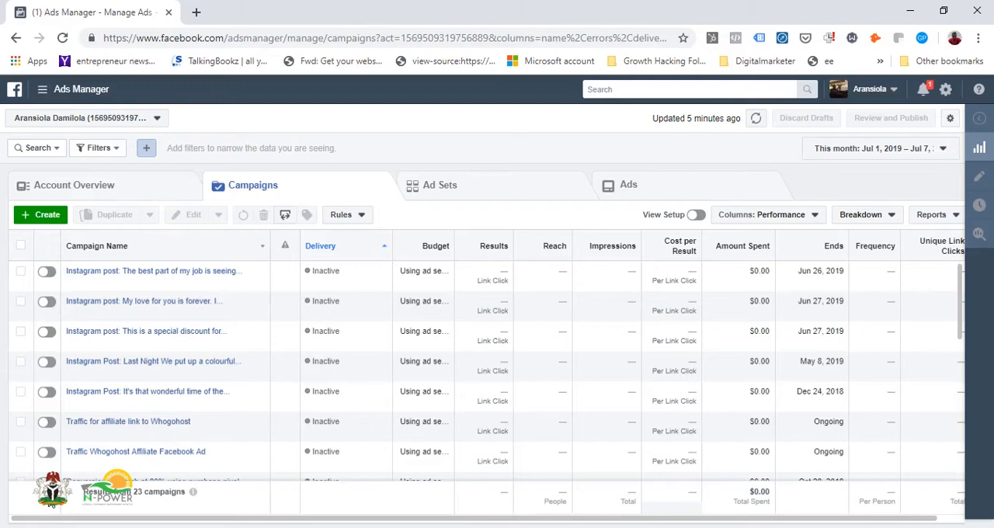
Step: Open Events Manager from the full list of business tools and display the data source types that can be added
click(44, 90)
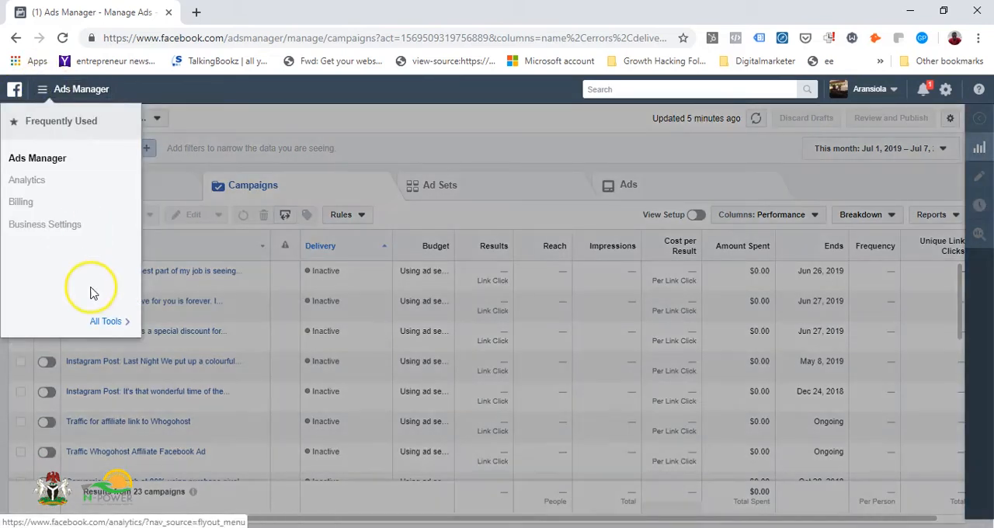
click(105, 321)
click(205, 249)
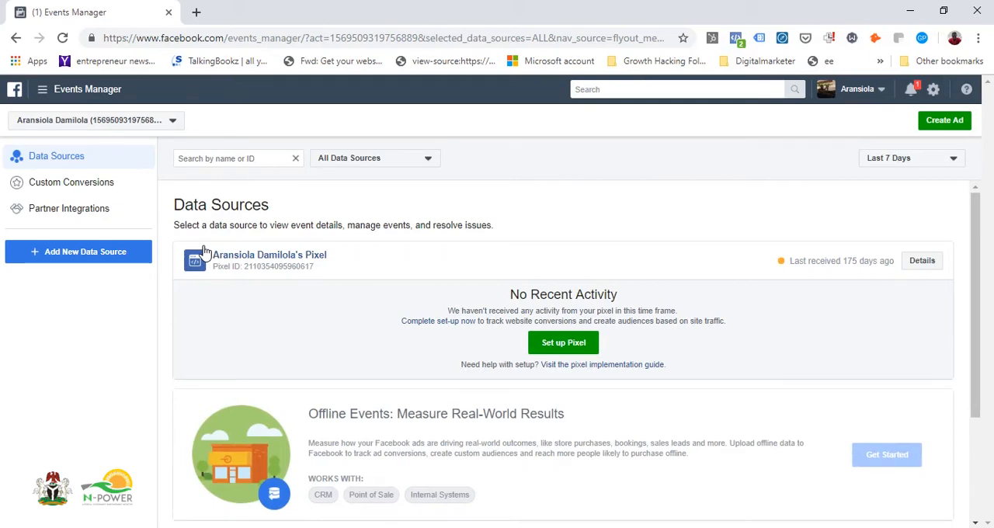
click(122, 253)
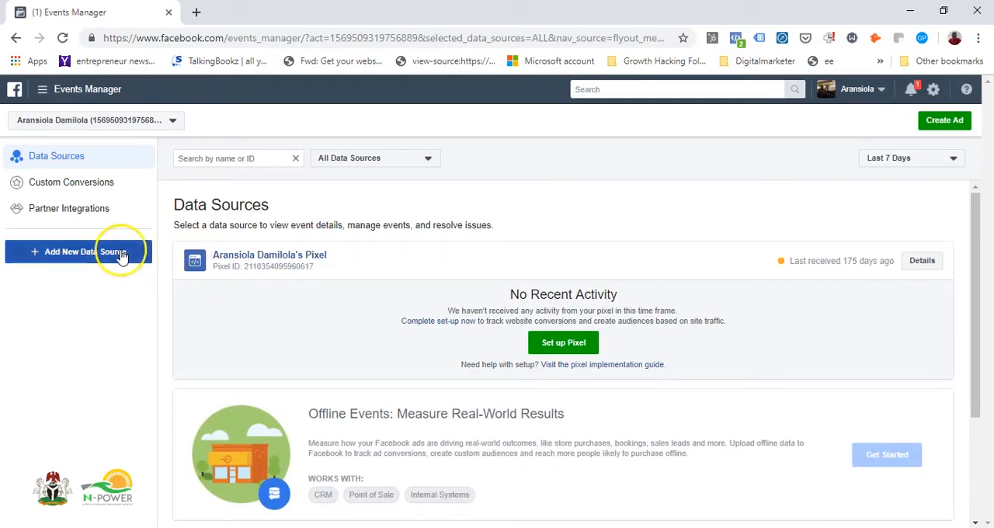
click(122, 256)
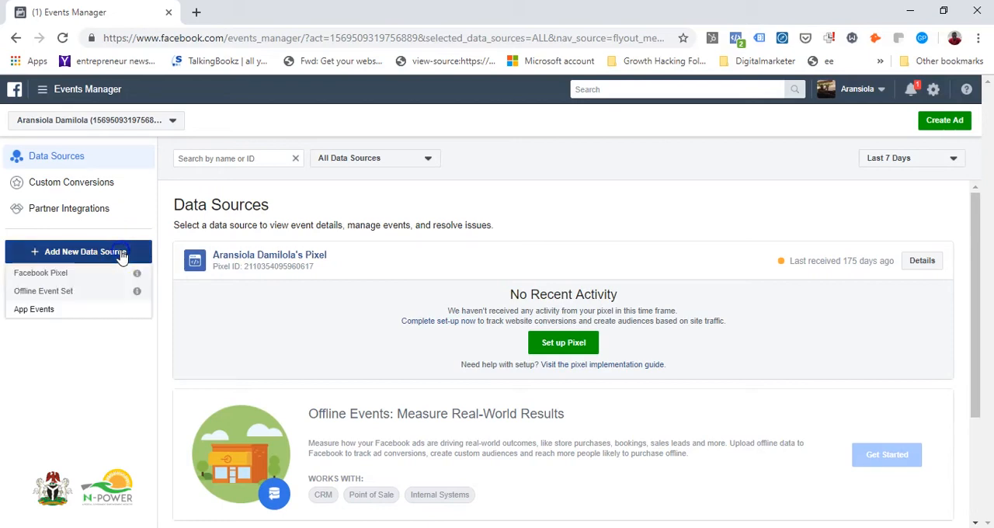
mouse_move(118, 267)
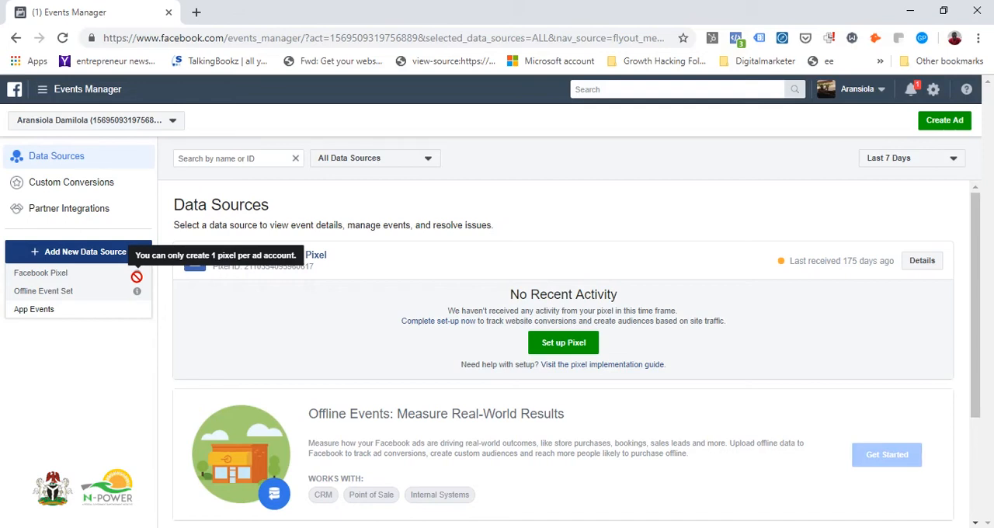
Step: Switch to the incognito Business Manager overview window, dismiss the login prompt and start creating a Business Manager account
click(293, 527)
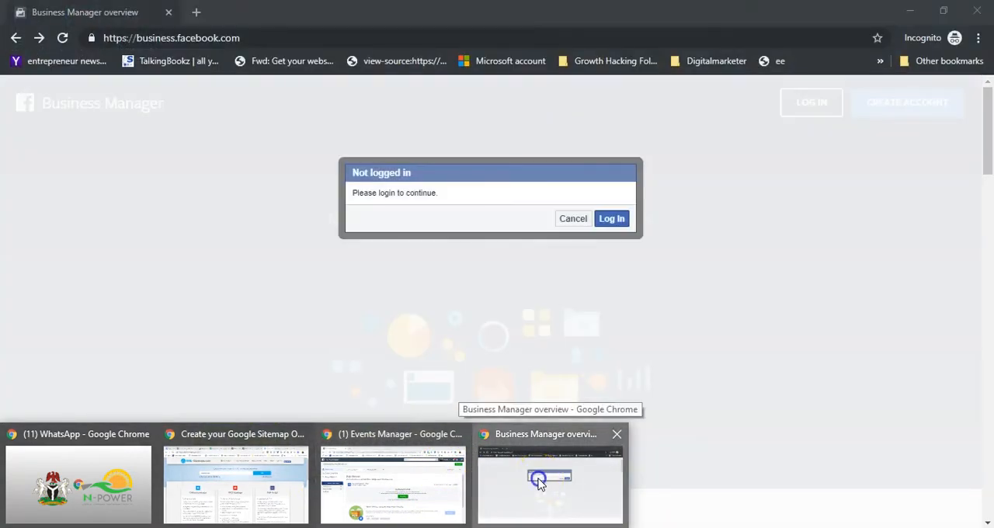
click(541, 484)
click(573, 220)
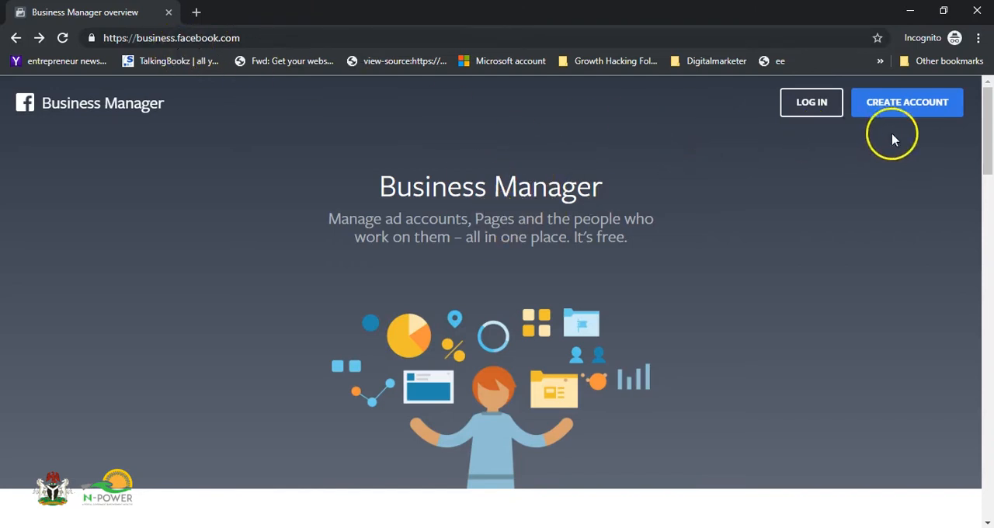
click(895, 113)
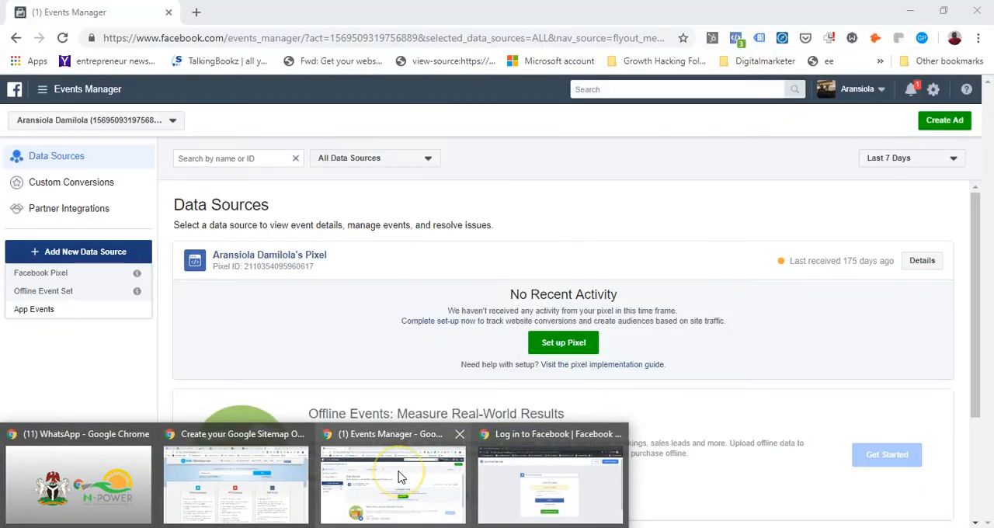
Step: Return to the Events Manager window and look through the full list of business tools
click(396, 475)
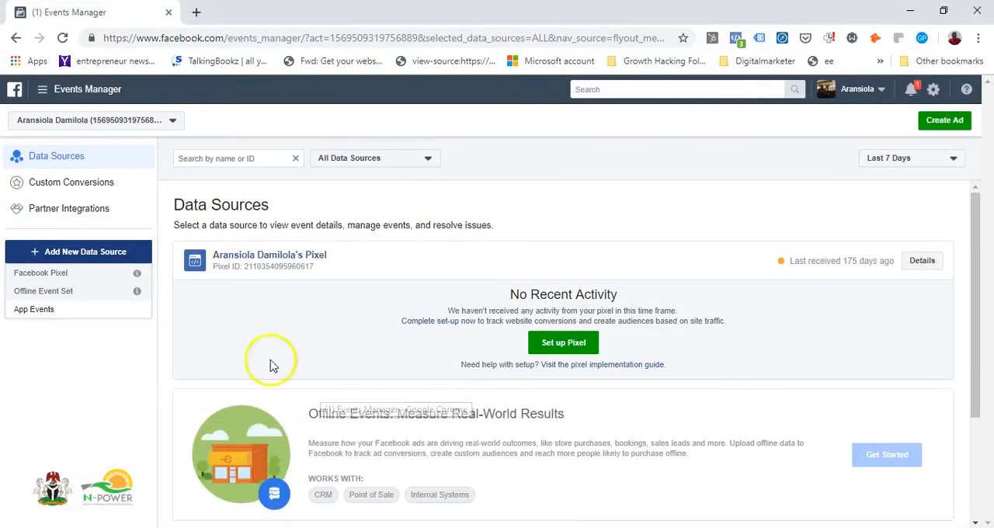
click(43, 93)
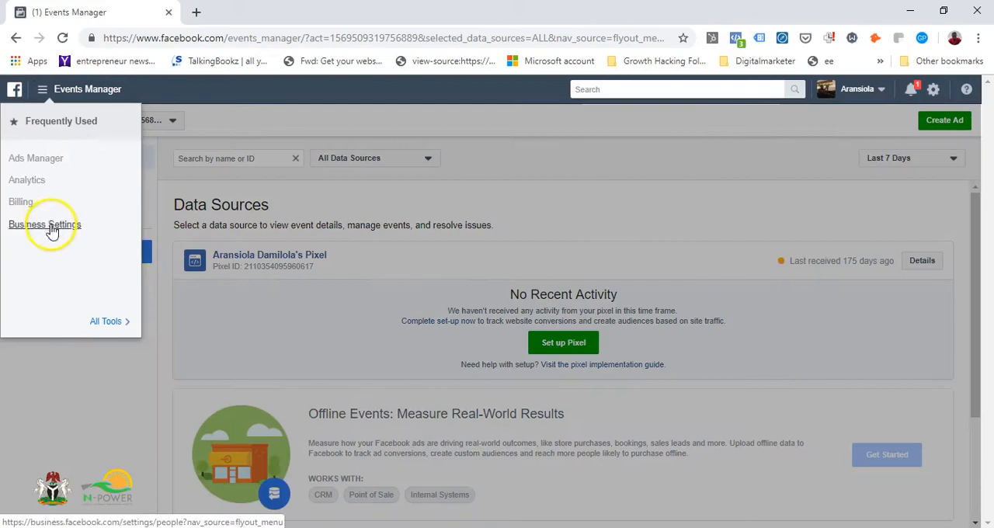
click(117, 331)
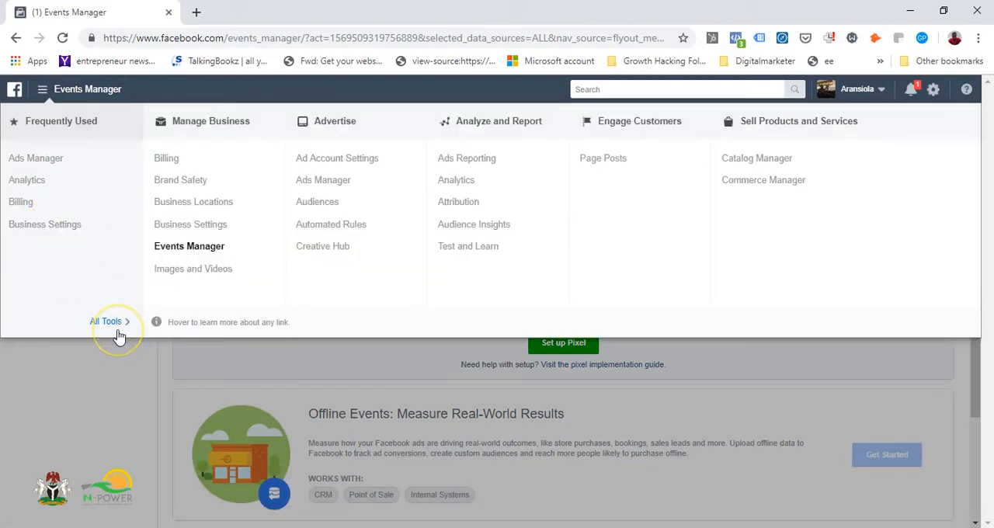
click(351, 234)
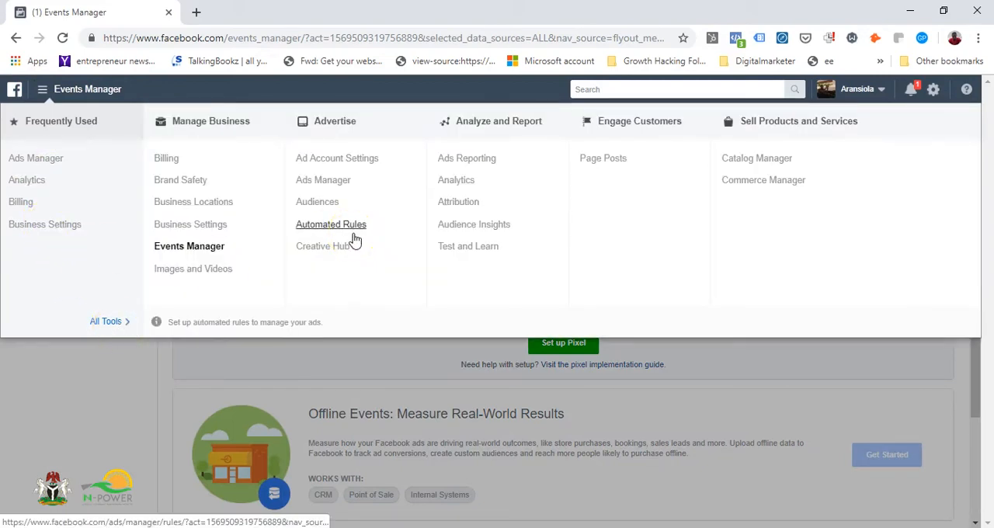
click(283, 39)
text(face)
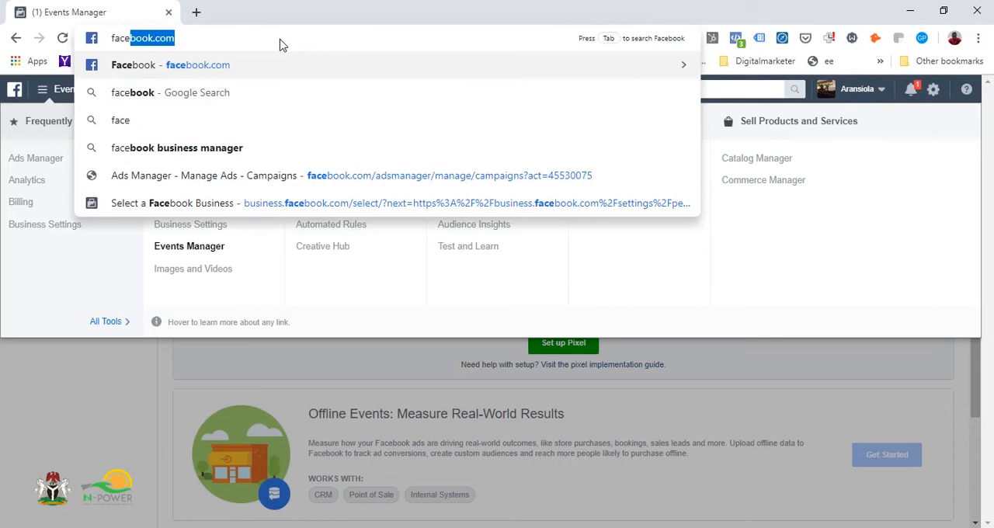
text(book.busie)
key(BackSpace)
key(BackSpace)
key(BackSpace)
key(BackSpace)
key(BackSpace)
key(BackSpace)
key(BackSpace)
key(BackSpace)
key(BackSpace)
key(BackSpace)
key(BackSpace)
key(BackSpace)
key(BackSpace)
key(BackSpace)
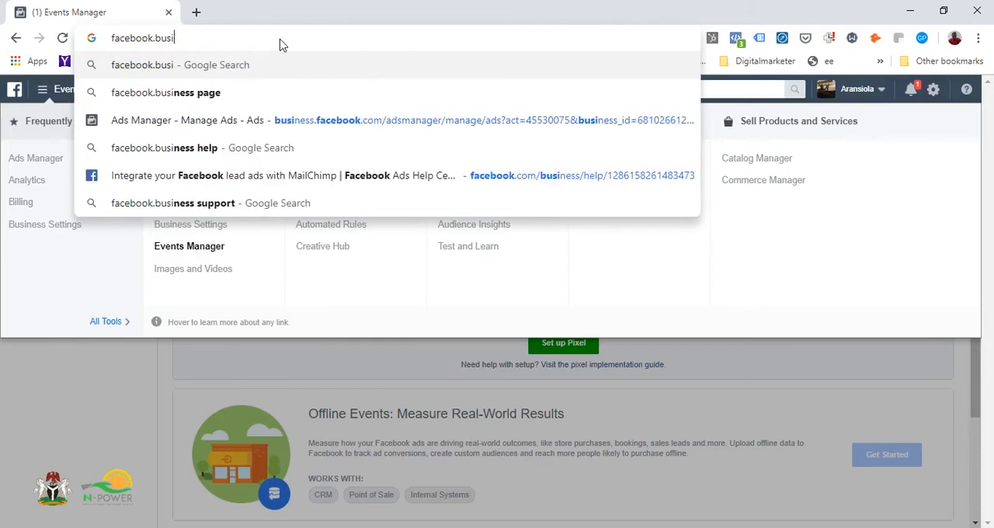
Step: Load business.facebook.com, removing the autocompleted account path from the address
text(business)
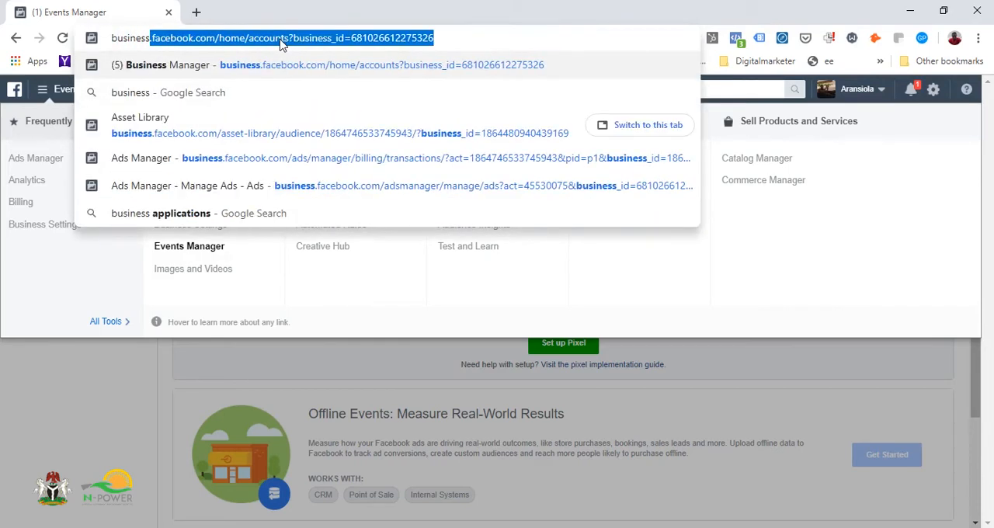
click(451, 33)
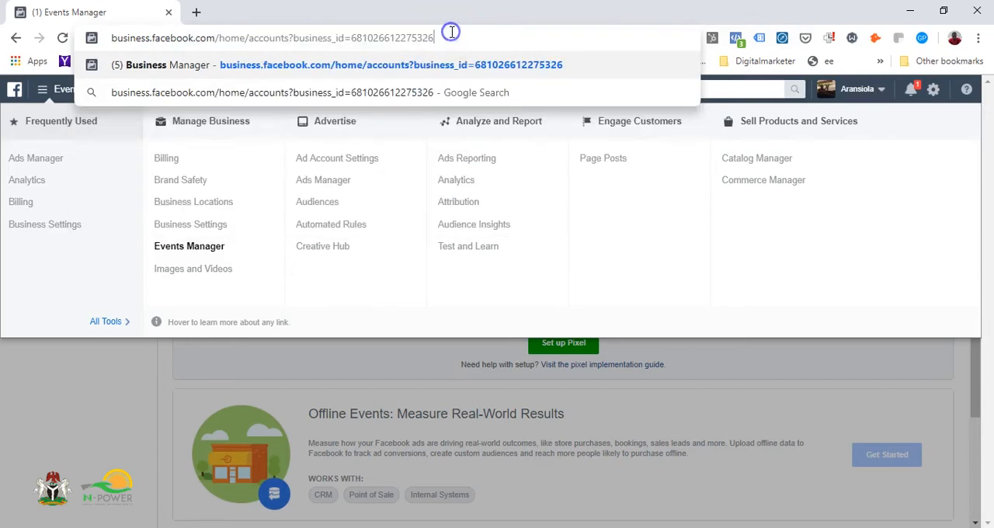
key(BackSpace)
key(BackSpace)
key(BackSpace)
key(BackSpace)
key(BackSpace)
key(BackSpace)
key(BackSpace)
key(BackSpace)
key(BackSpace)
key(BackSpace)
key(BackSpace)
key(BackSpace)
key(BackSpace)
key(BackSpace)
key(BackSpace)
key(BackSpace)
key(BackSpace)
key(BackSpace)
key(BackSpace)
key(BackSpace)
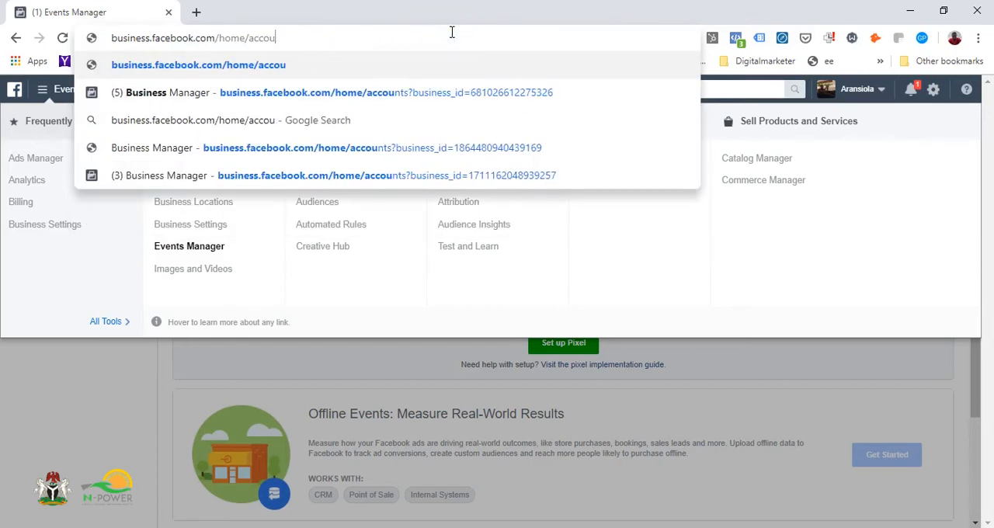
key(BackSpace)
key(BackSpace)
key(BackSpace)
key(Return)
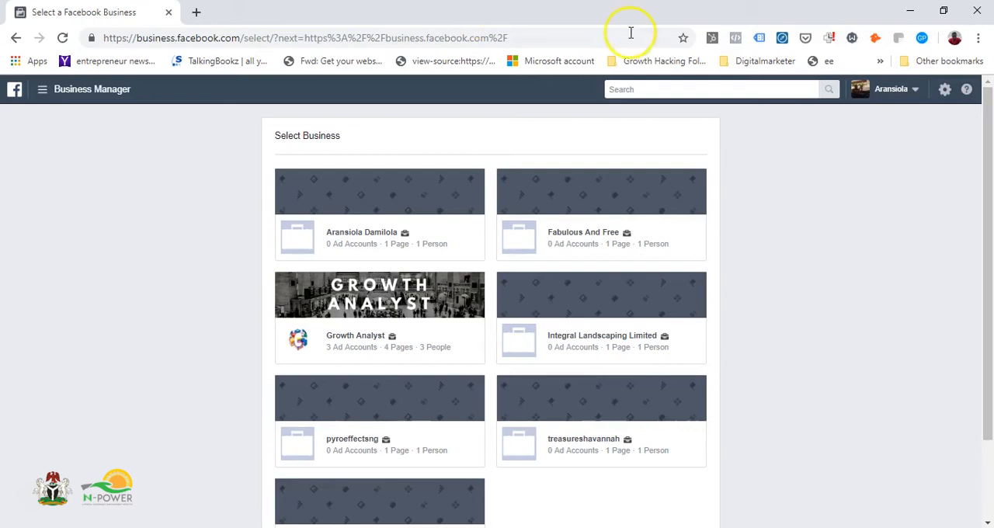
Step: Select the Growth Analyst business and open its Growth Analyst Account 2 ad account
click(355, 342)
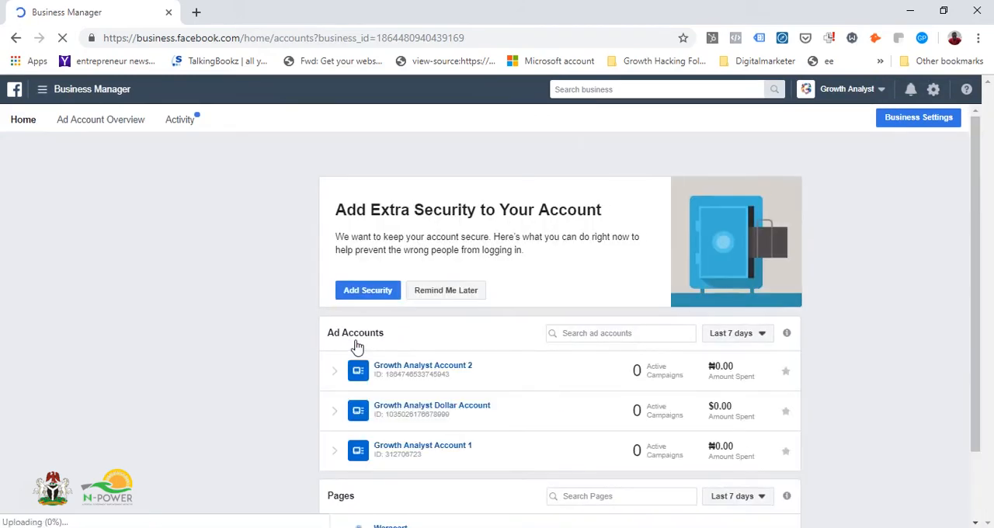
scroll(358, 347, down, 1)
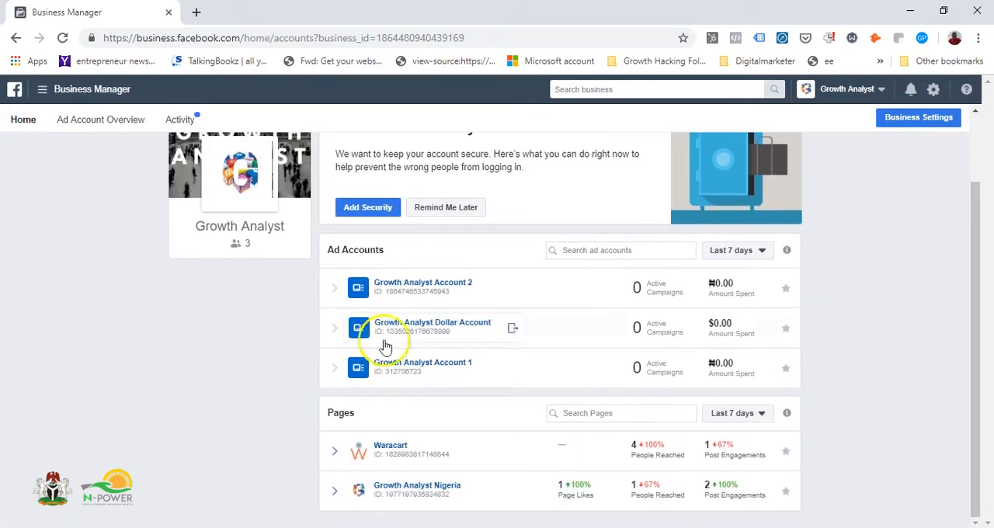
click(497, 290)
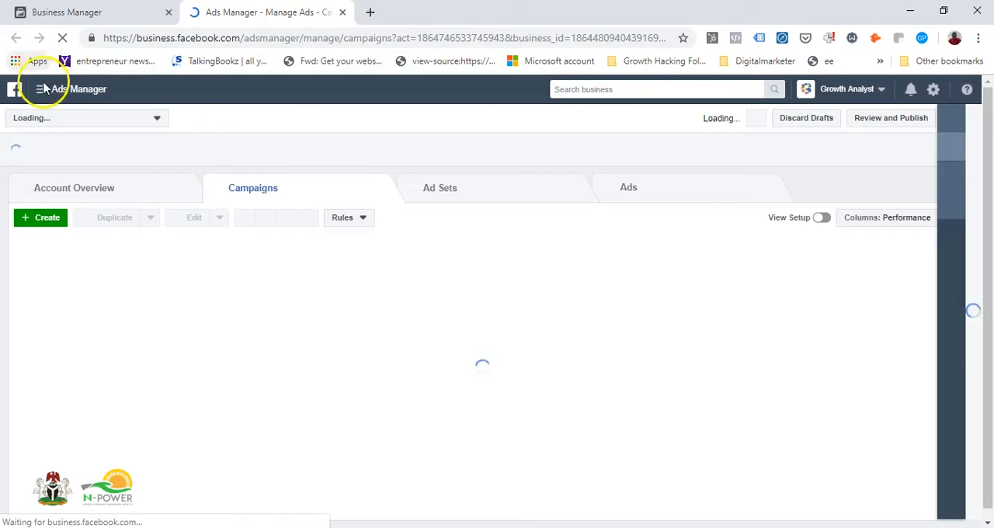
Step: Go to Business Settings and open the Pixels page under Data Sources
click(42, 89)
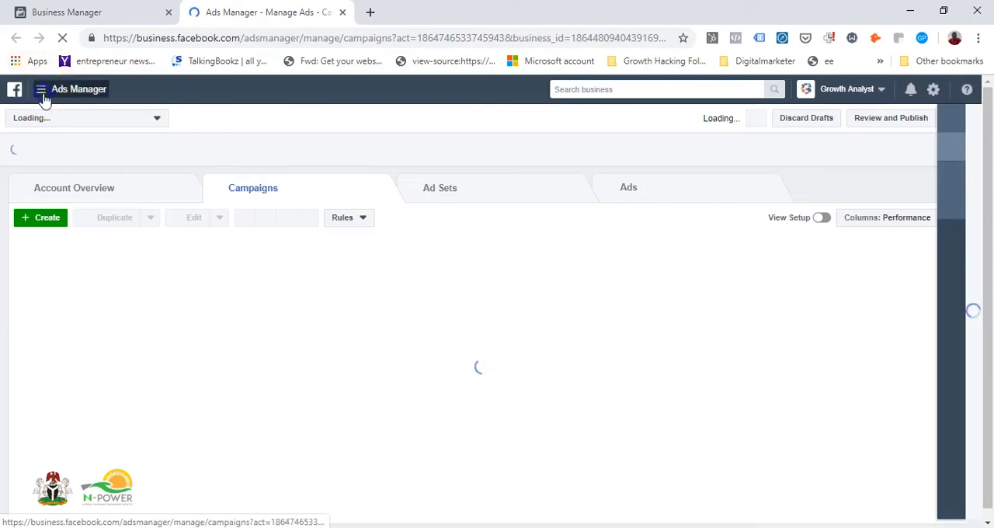
click(56, 227)
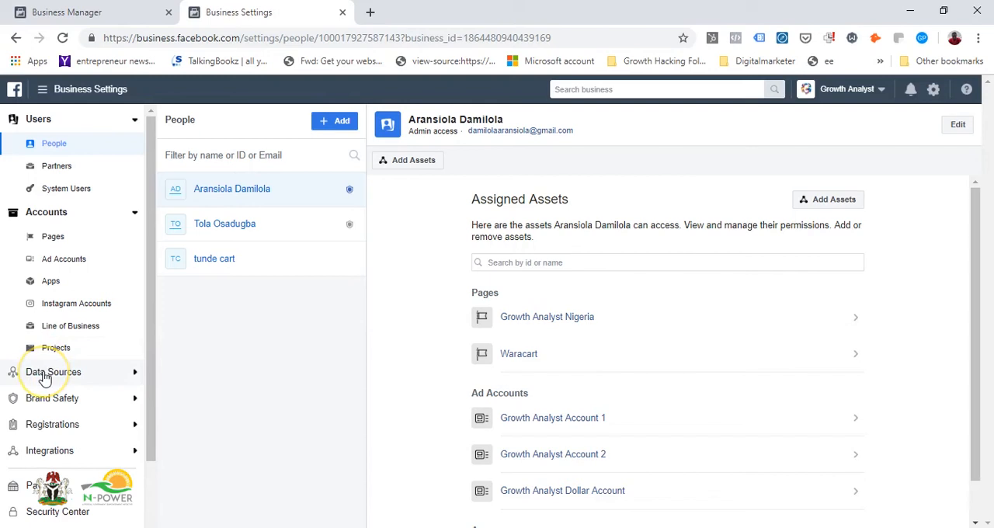
scroll(44, 378, down, 2)
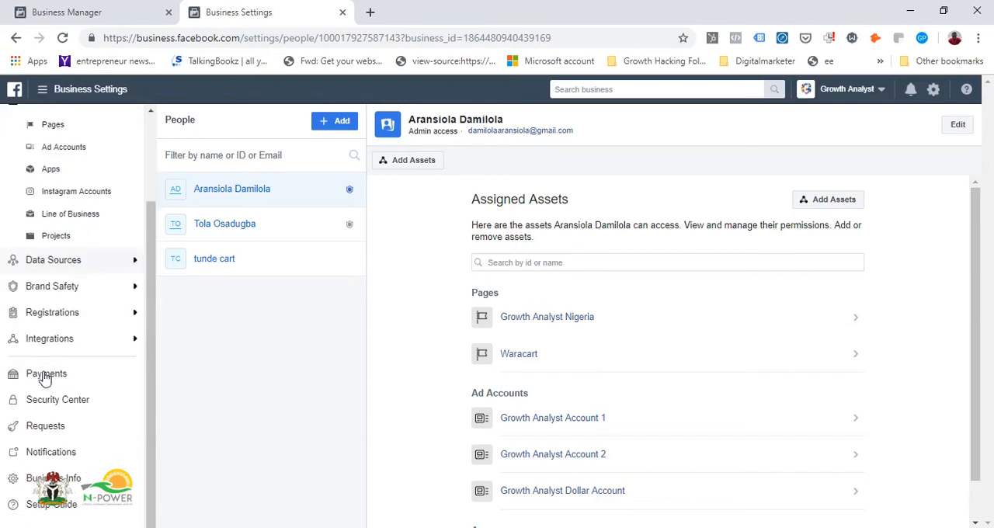
click(93, 262)
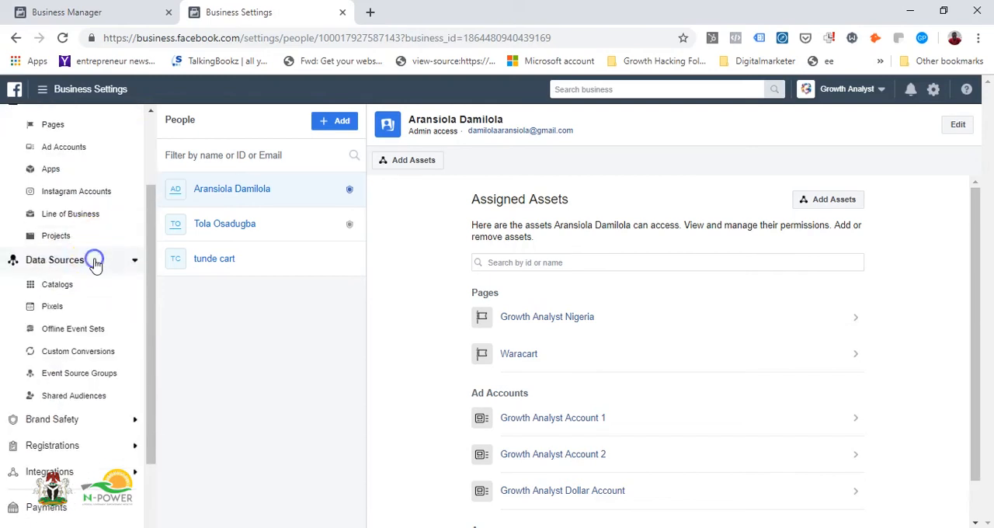
click(52, 310)
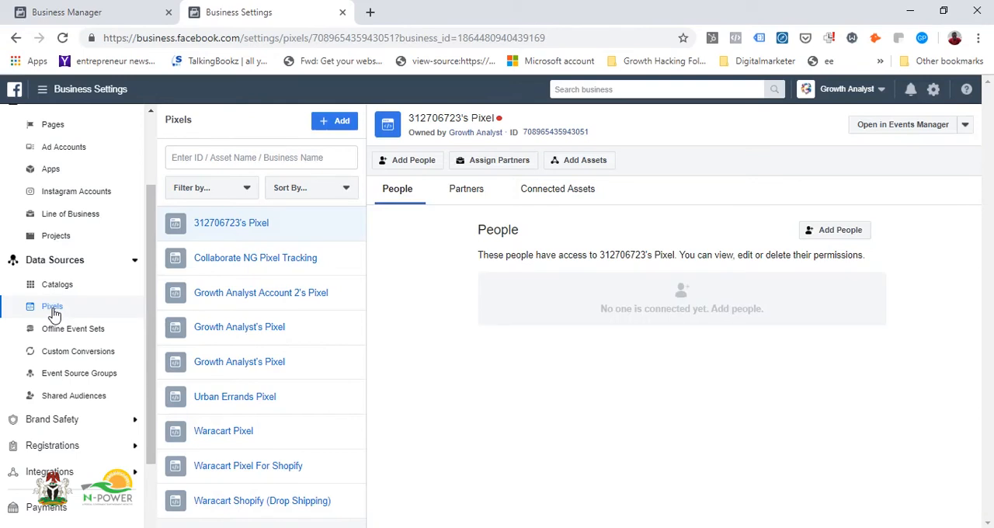
click(332, 122)
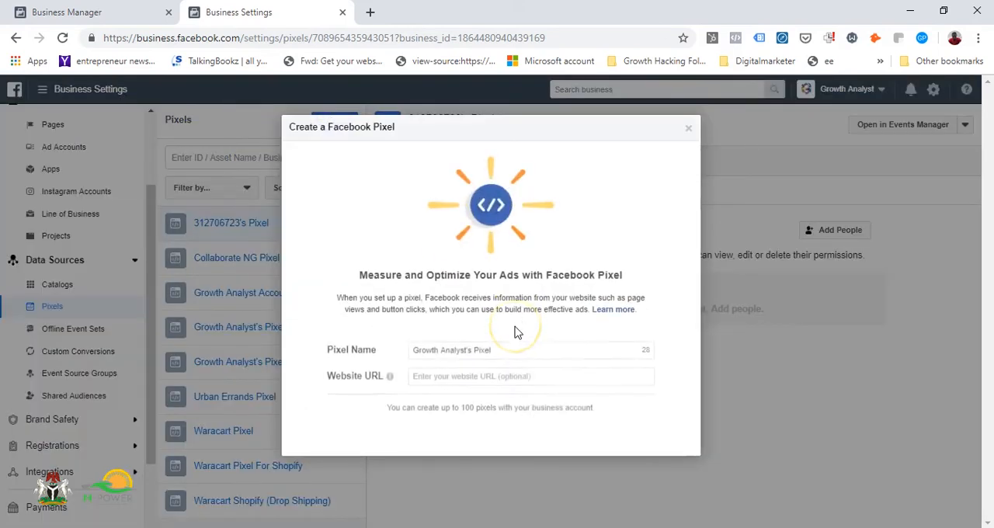
click(479, 366)
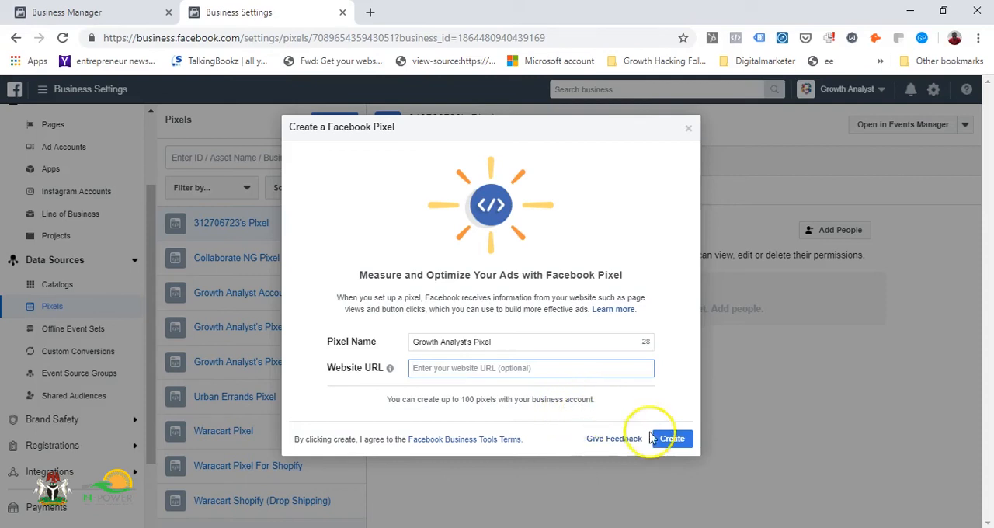
click(678, 448)
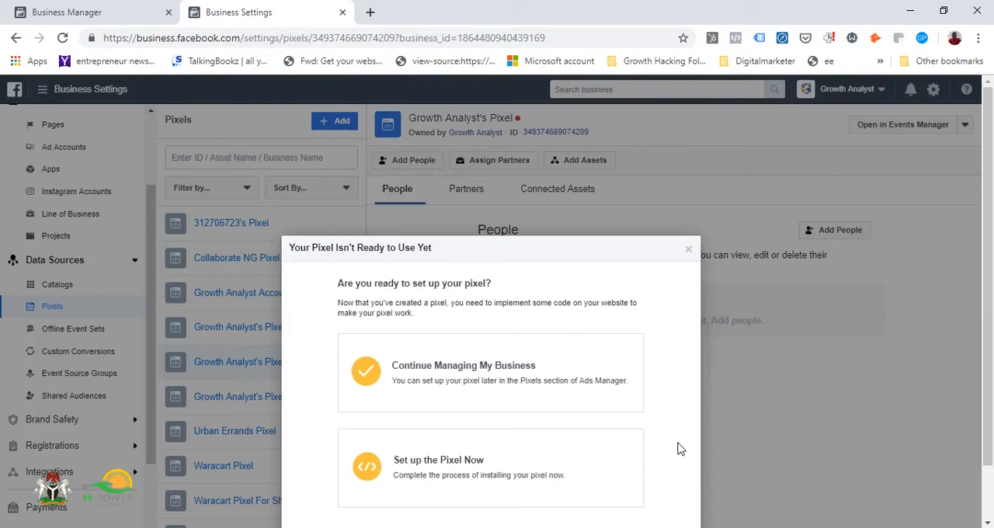
click(580, 382)
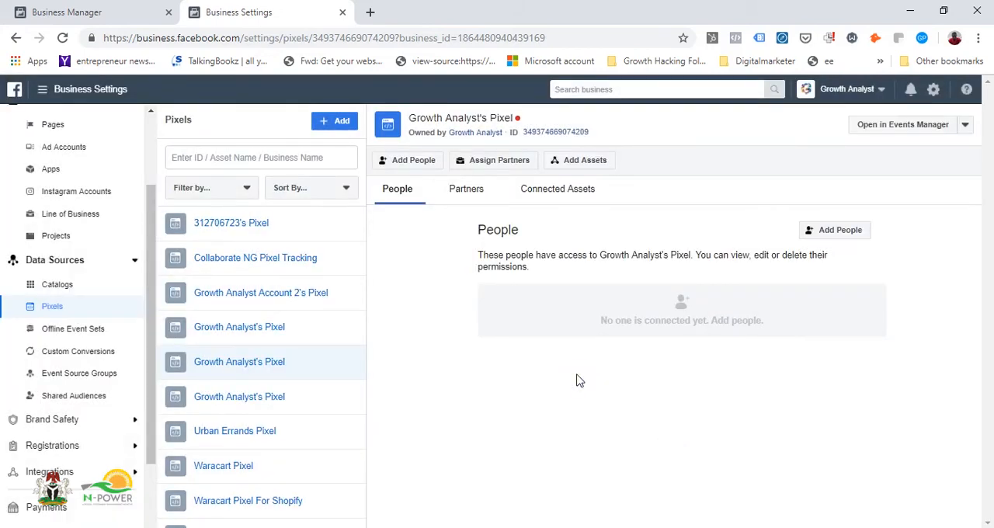
Step: Create another pixel with the suggested name and start setting it up with manual installation of the pixel code
click(341, 122)
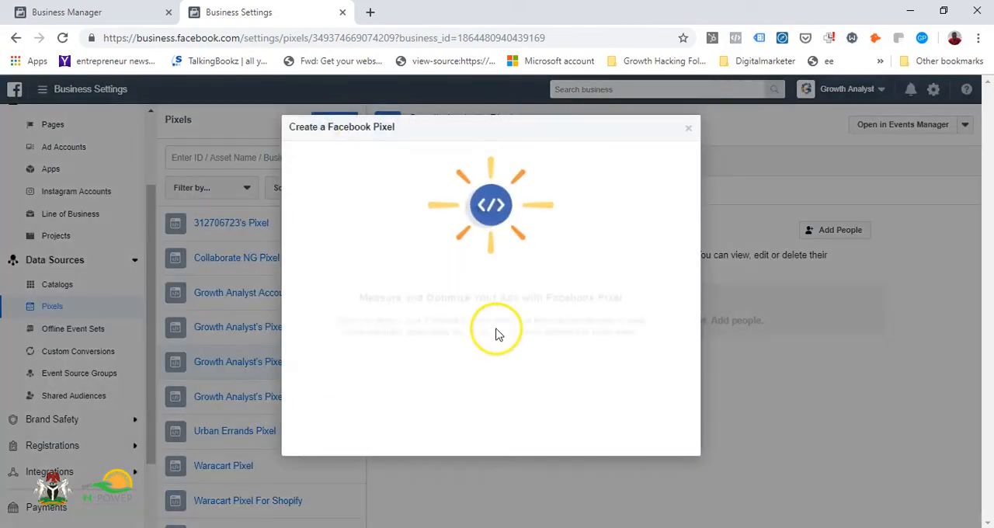
click(671, 439)
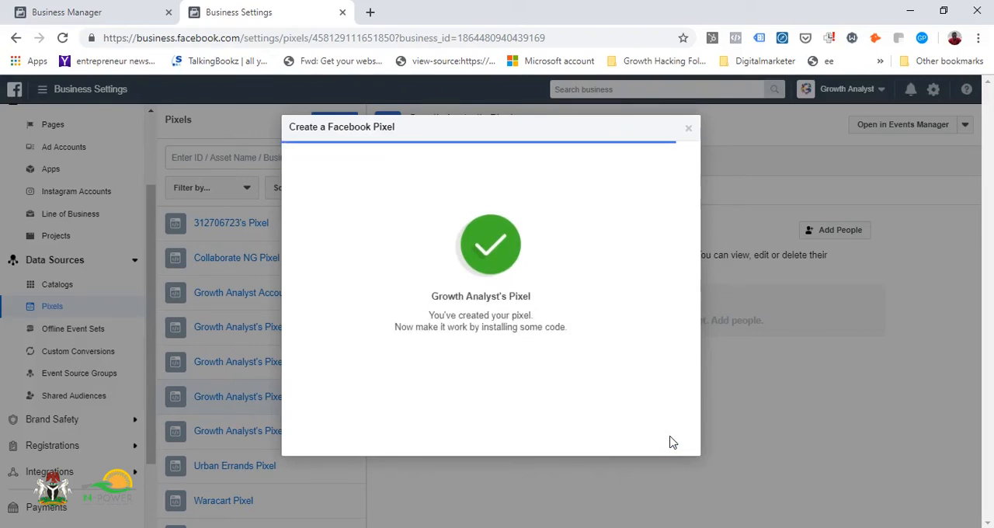
click(572, 386)
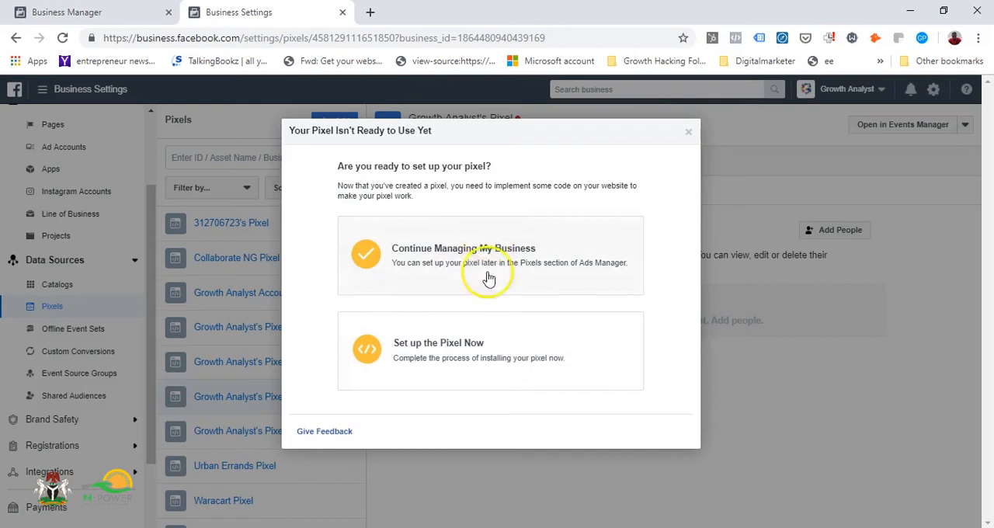
click(462, 367)
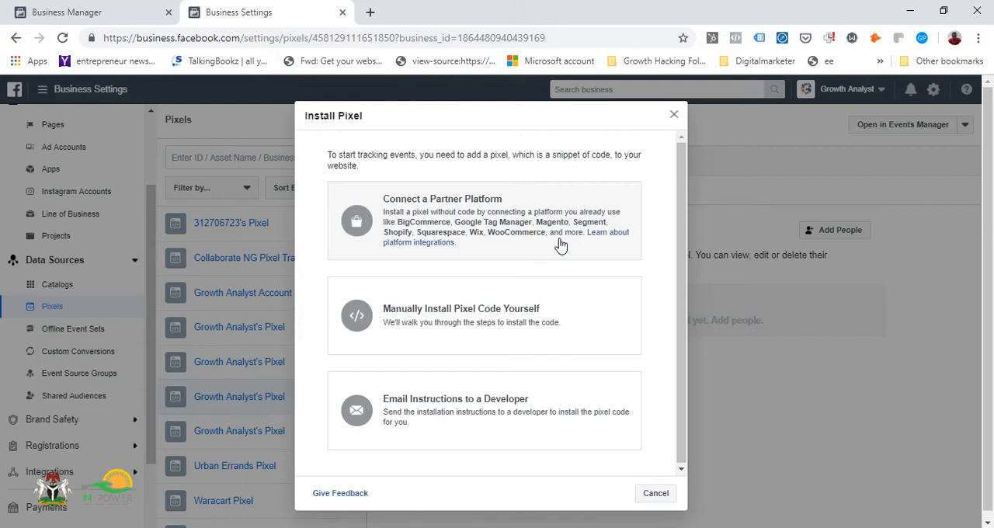
click(460, 314)
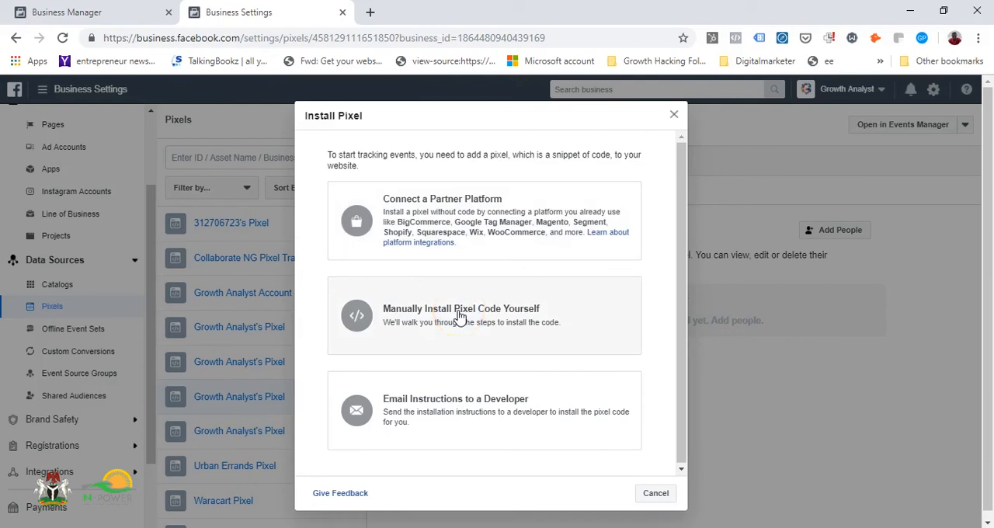
Step: Open the manual pixel installation instructions, examine the header and pixel code sections, and close the pixel installation setup
click(479, 329)
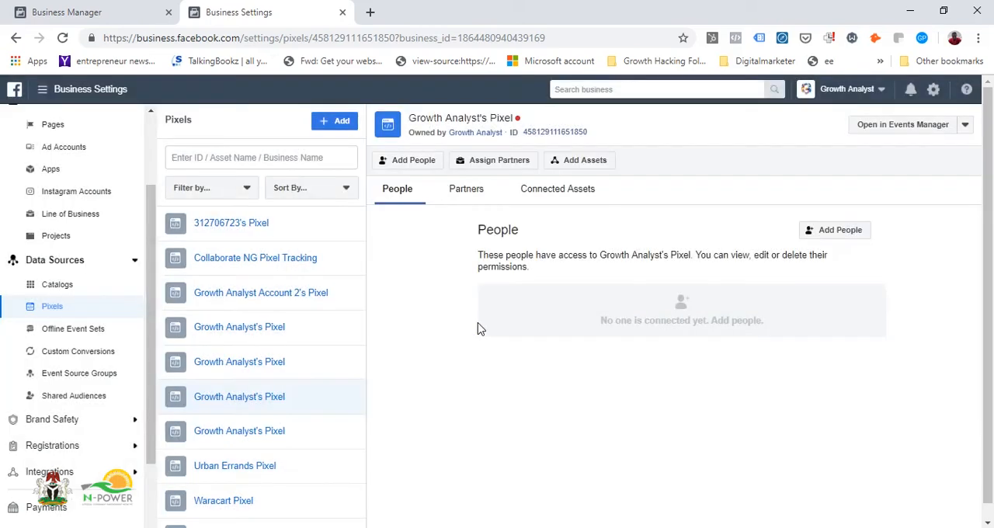
scroll(479, 329, down, 5)
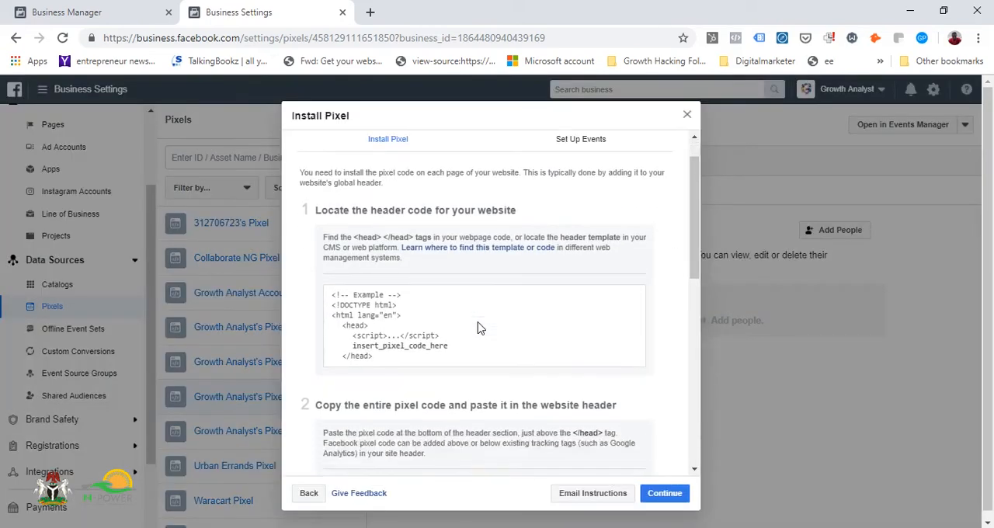
click(383, 233)
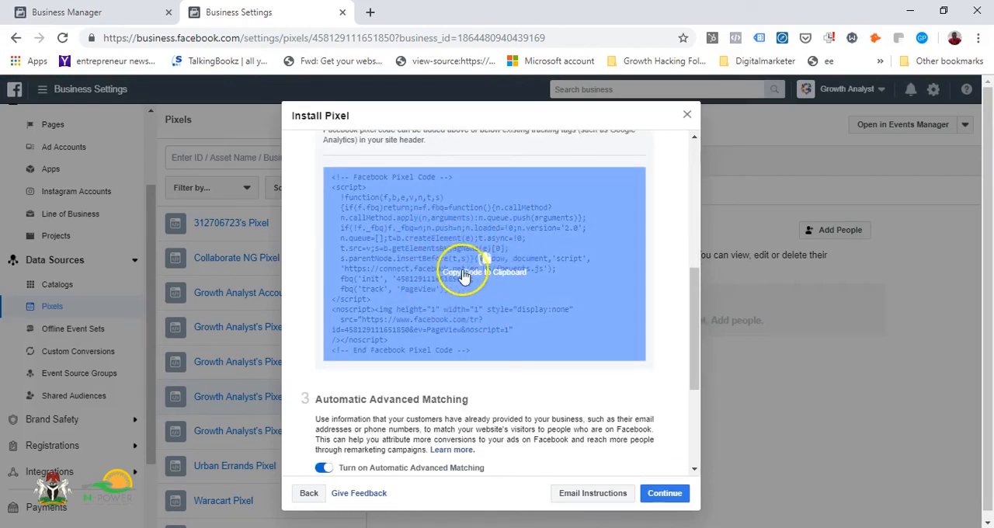
scroll(458, 265, up, 4)
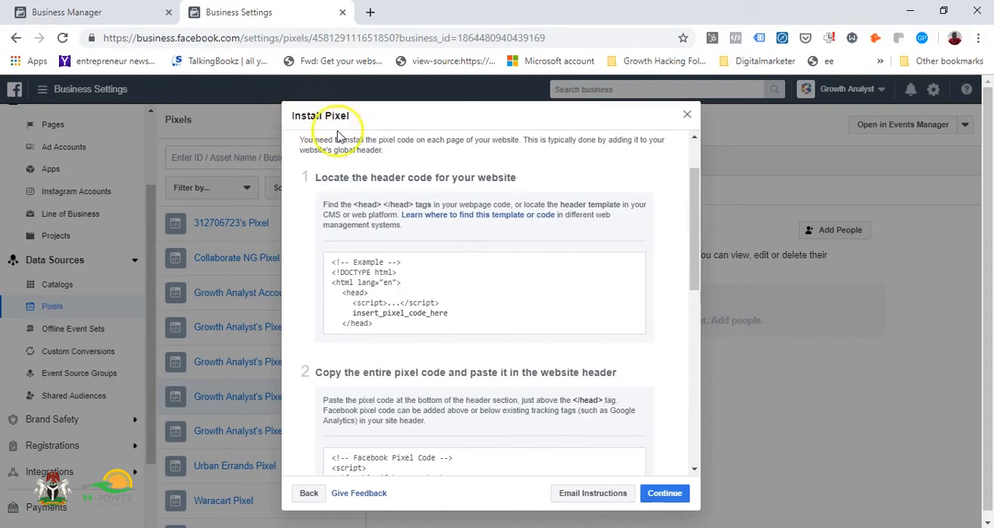
click(321, 497)
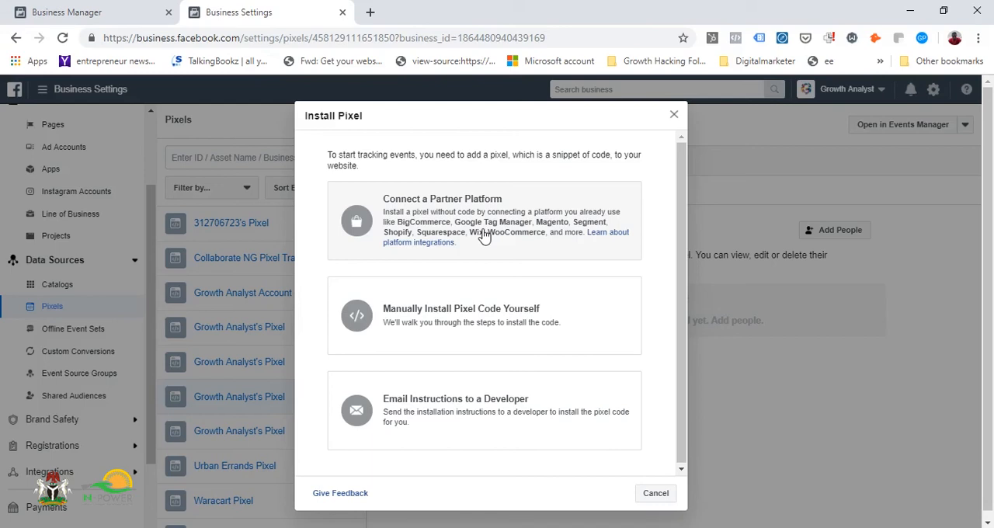
click(673, 114)
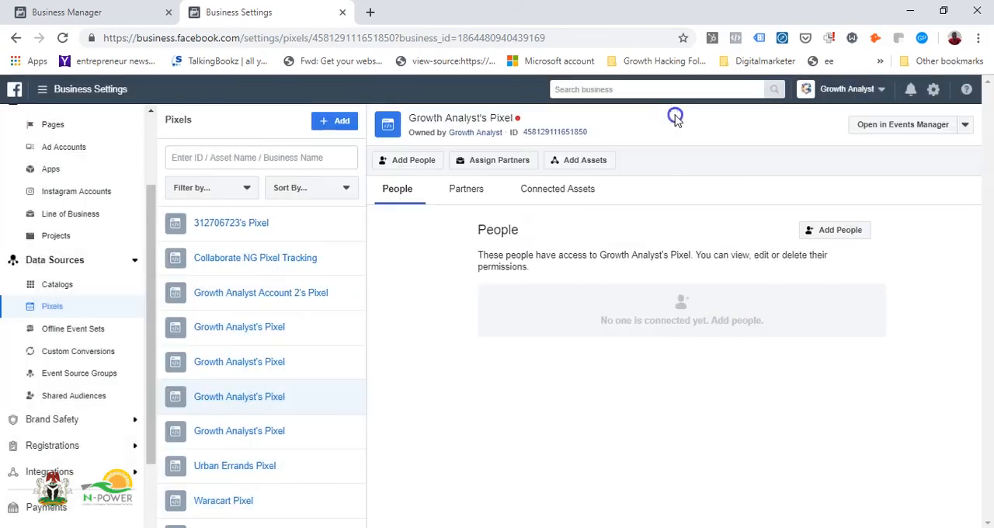
Step: Search Google for "facebook pixel helper" in a new tab and open the extension's Chrome Web Store page
click(734, 38)
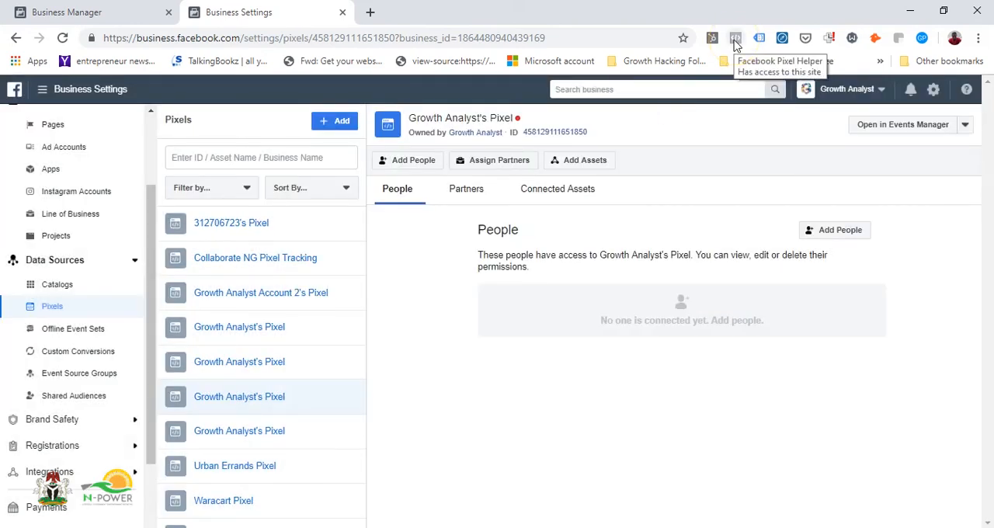
click(372, 12)
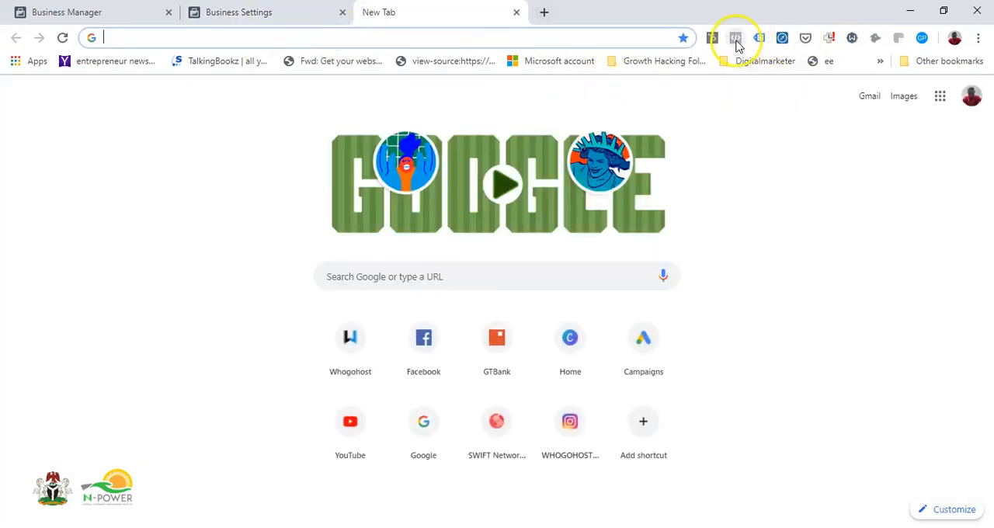
text(f)
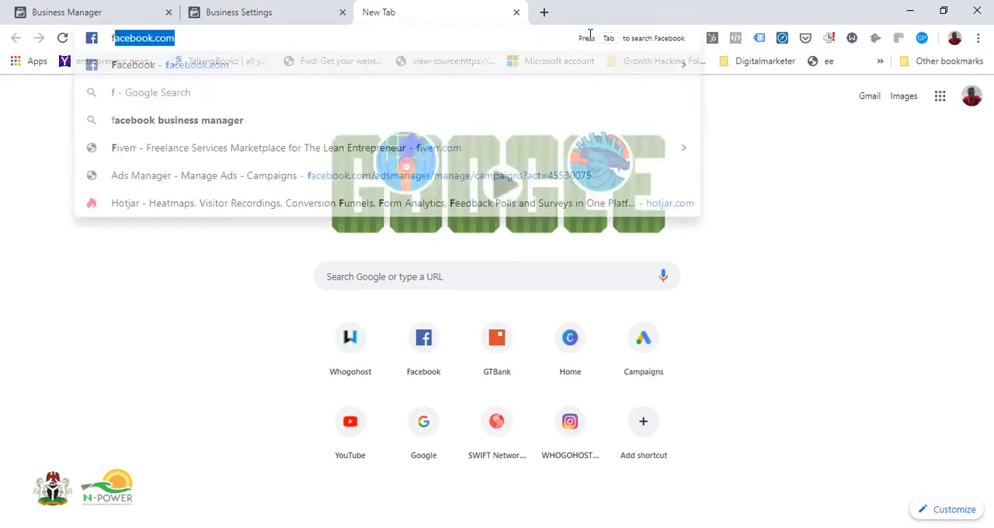
text(aceboo)
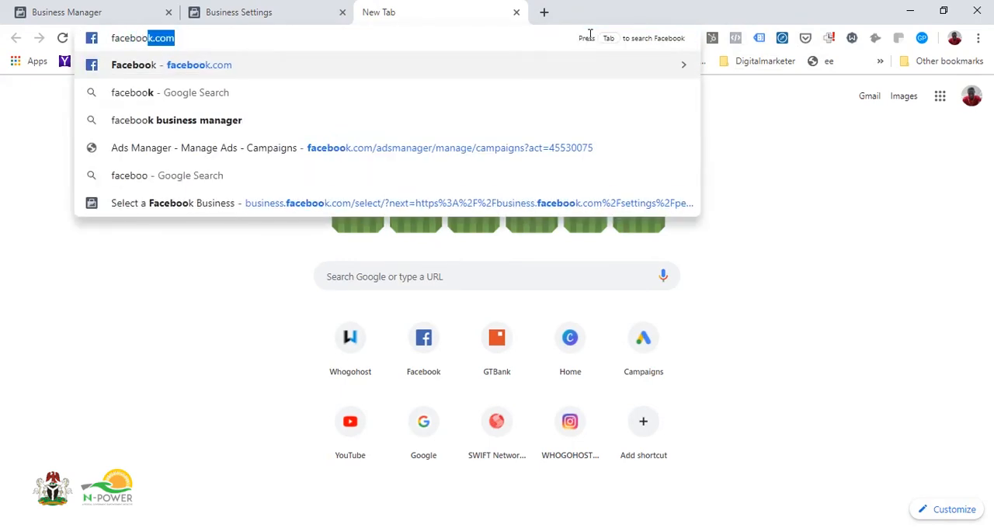
text(k pixel)
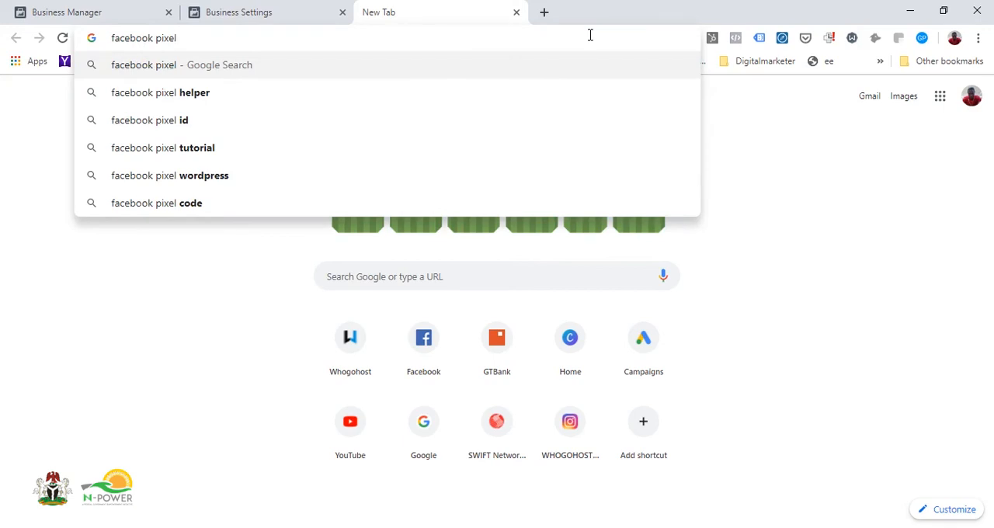
click(429, 94)
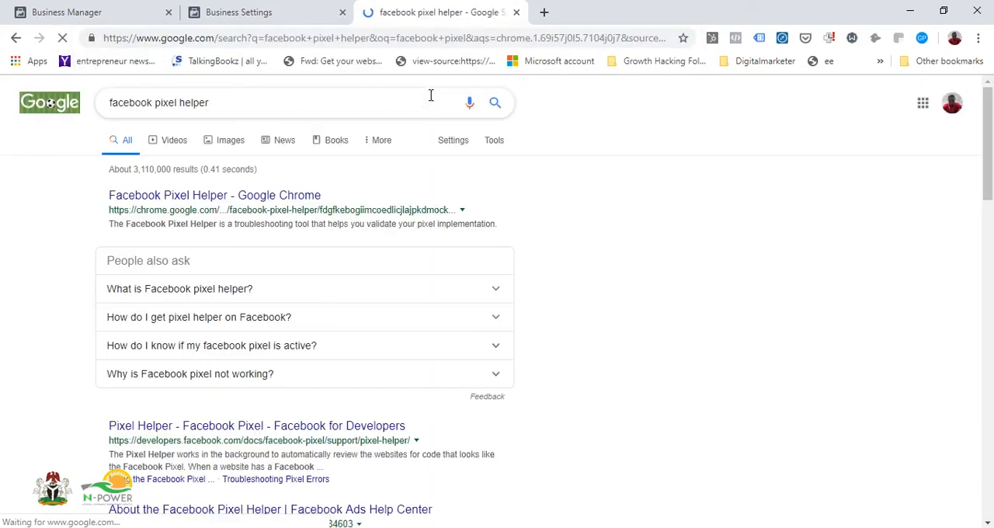
click(166, 195)
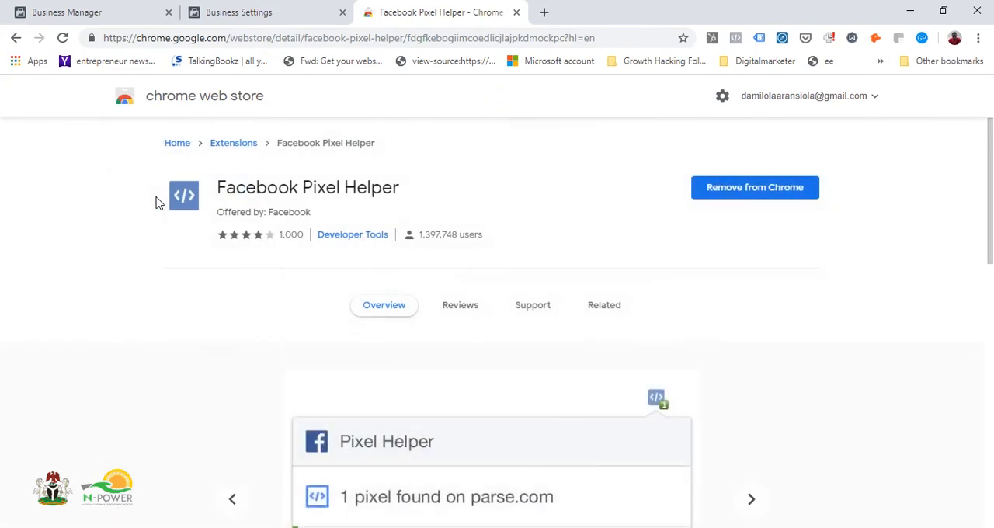
Step: Open whogohost.com in a new tab and check its pixel with the Facebook Pixel Helper extension
click(543, 12)
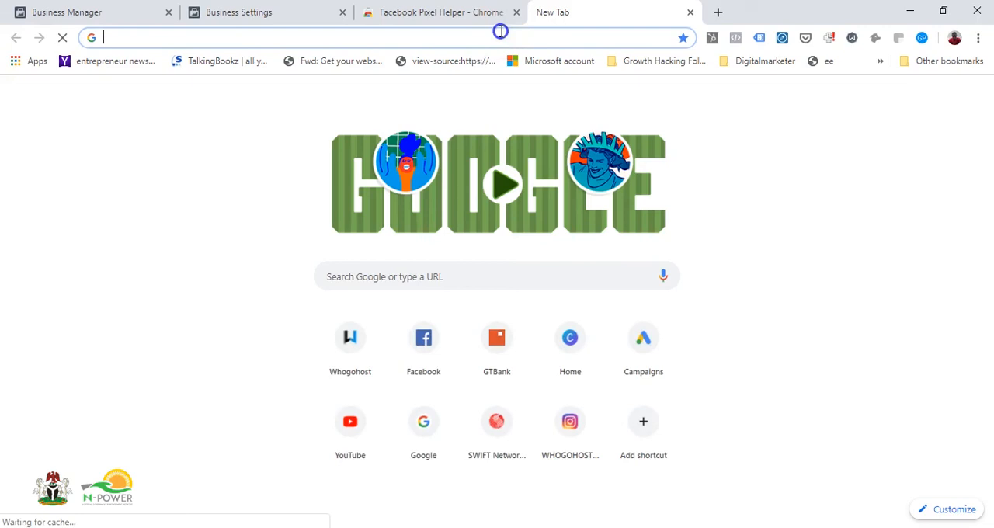
text(whoh)
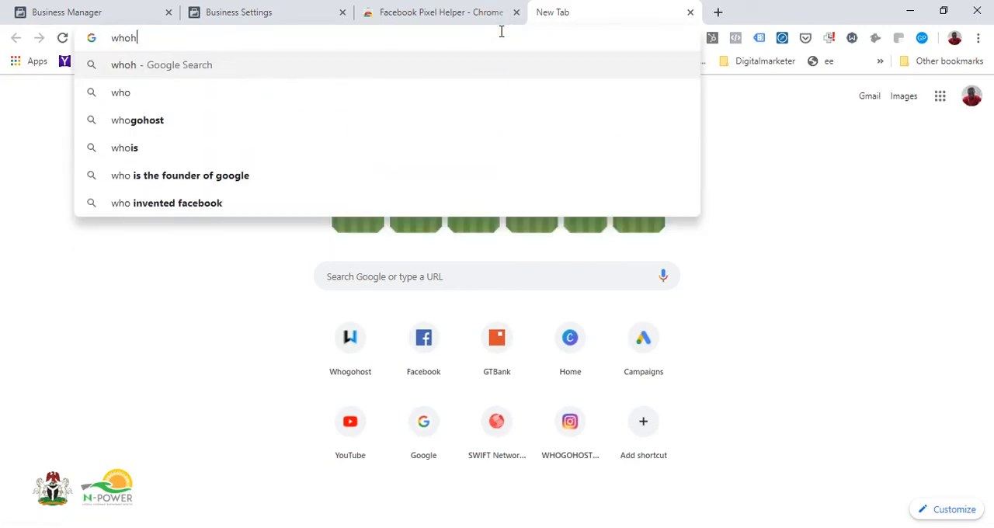
key(BackSpace)
text(g)
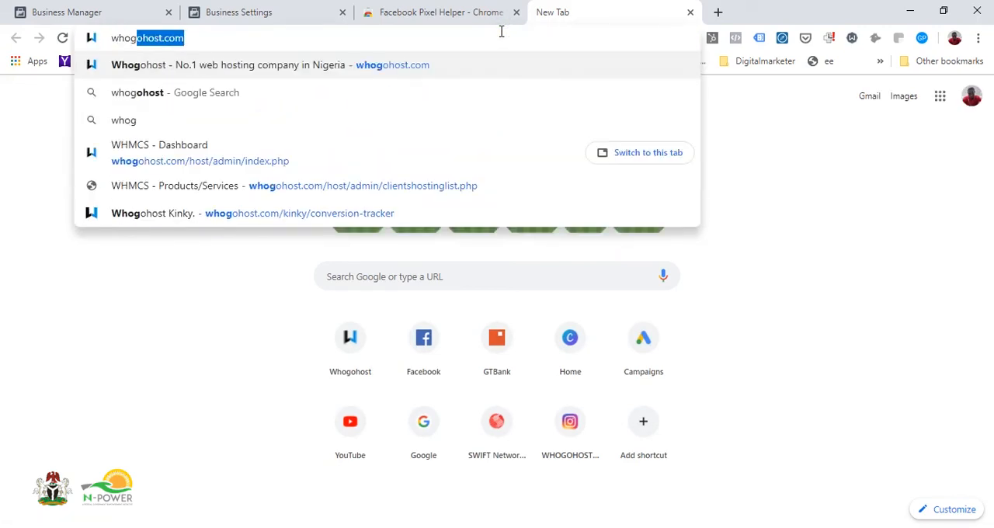
key(Return)
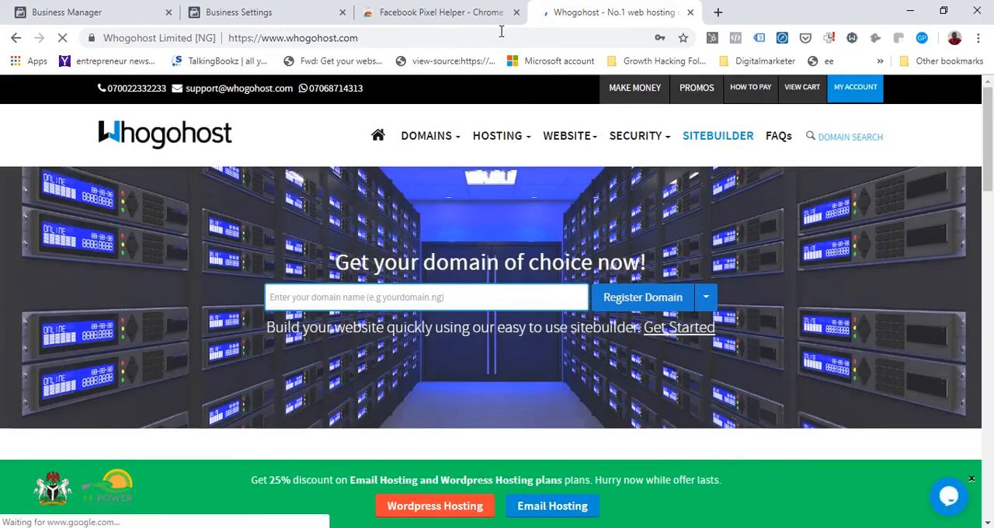
click(736, 43)
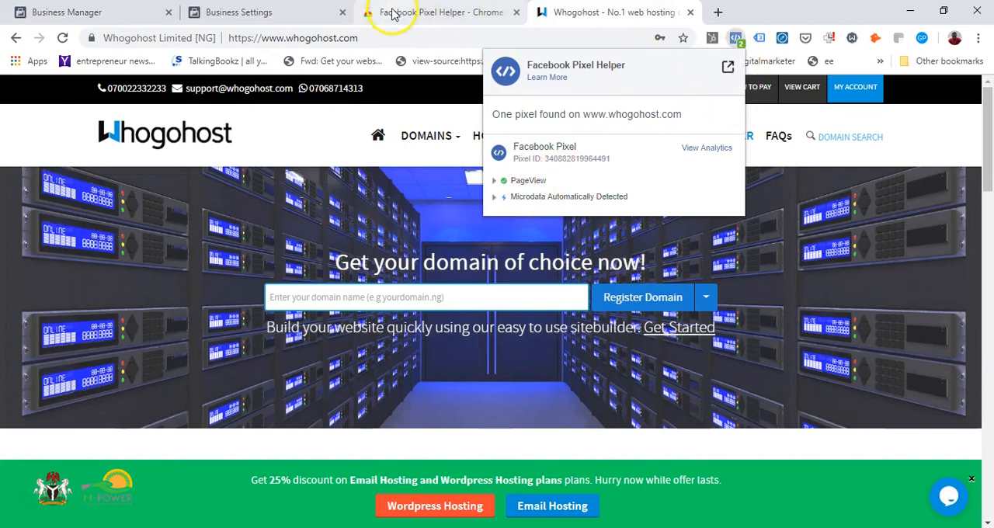
Step: Return to the Growth Analyst Business Manager home page with its ad accounts
click(311, 17)
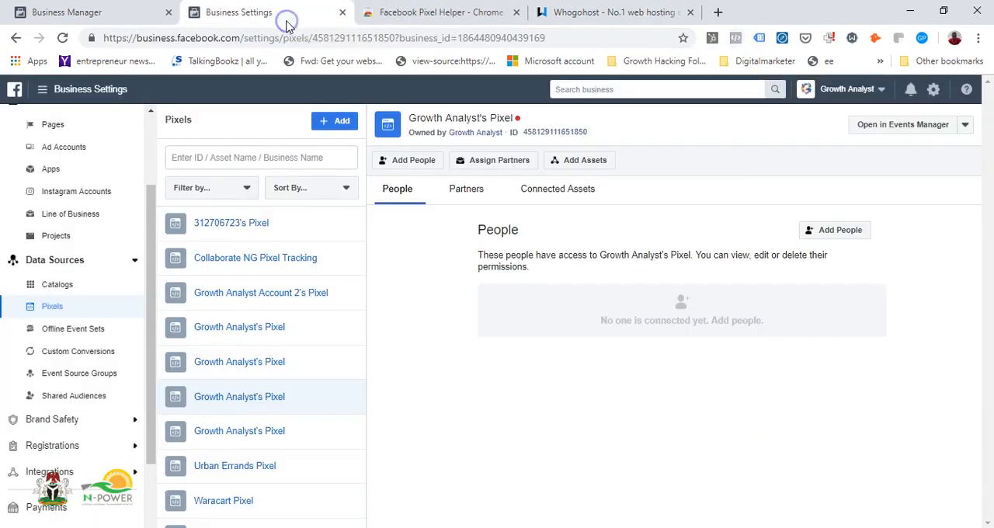
click(121, 25)
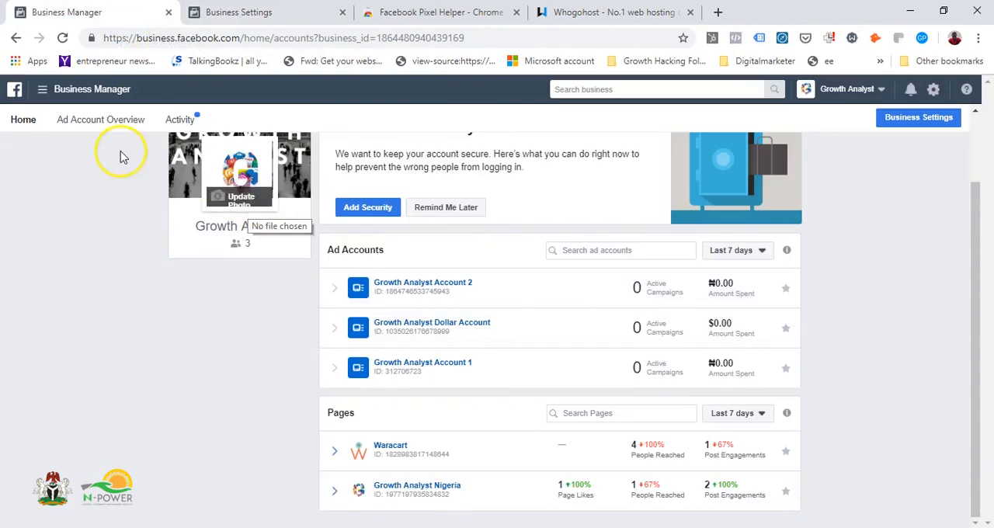